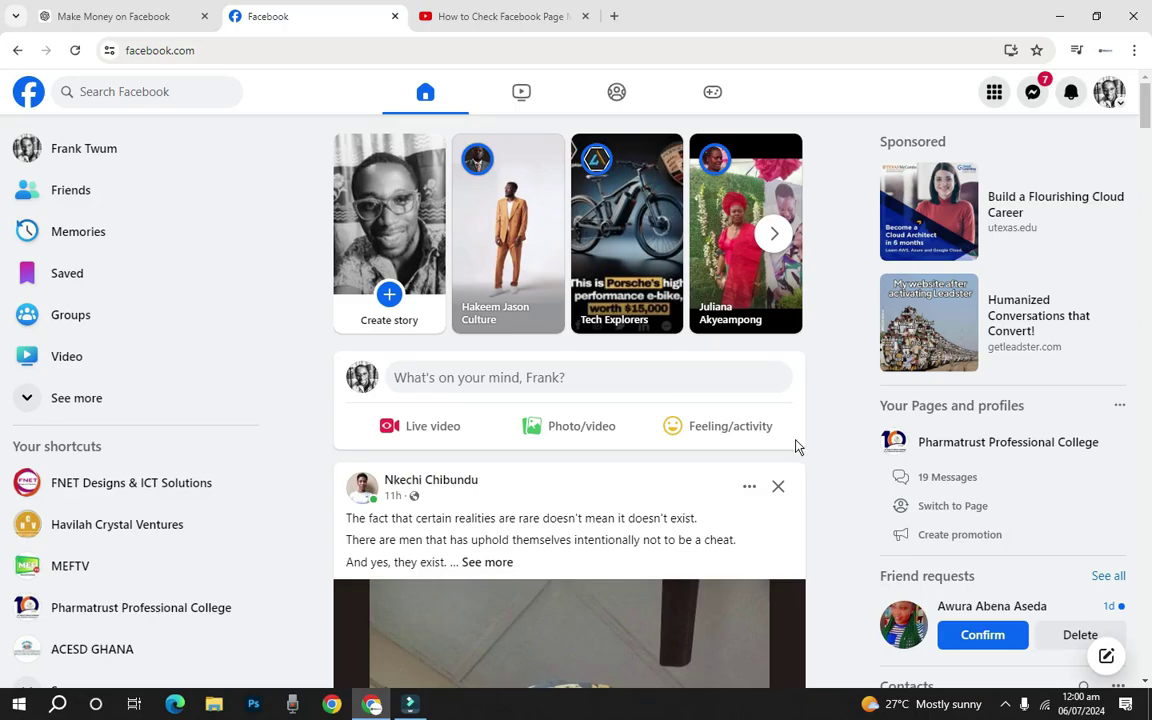
Scroll the home feed down and back up.
scroll(746, 452, down, 1)
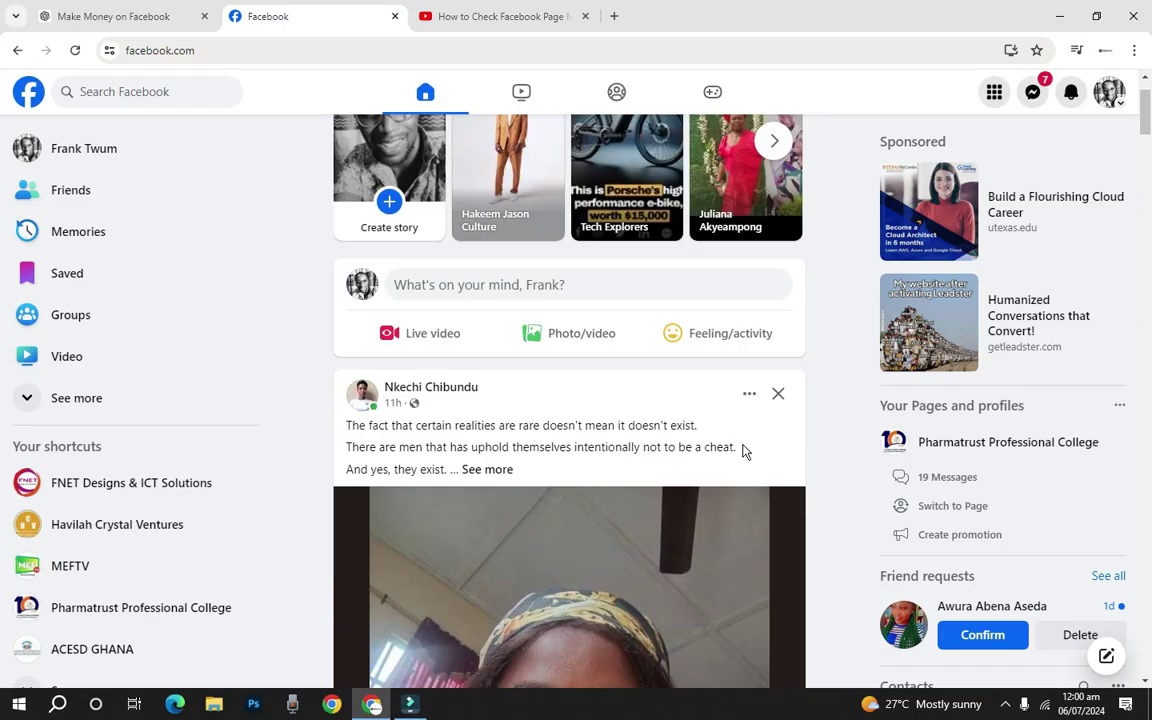
scroll(760, 435, up, 1)
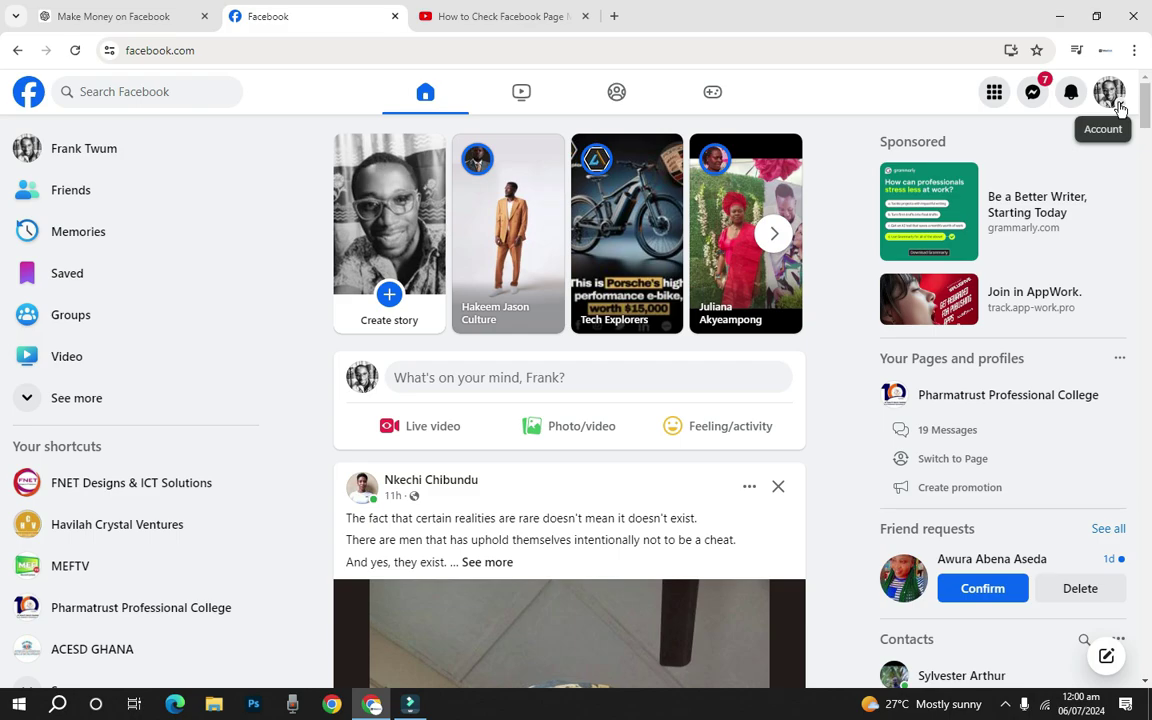
From the account menu's 'See all profiles', switch to the Havilah Crystal Ventures Page.
click(1116, 100)
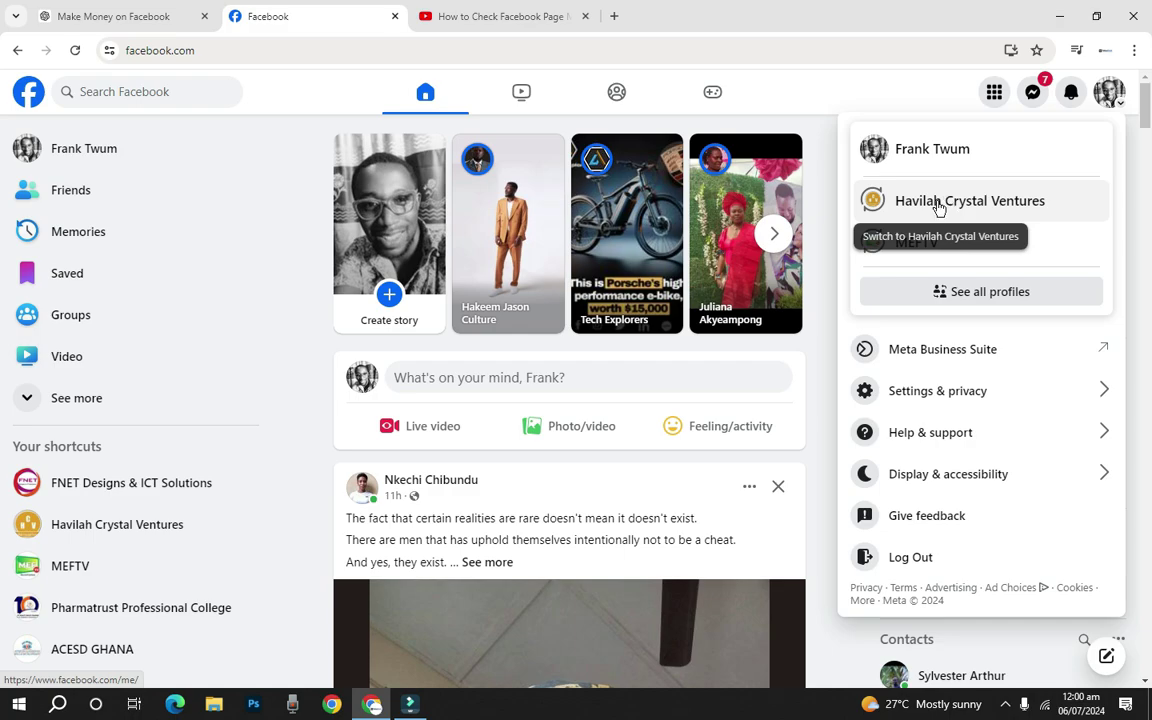
scroll(61, 508, down, 1)
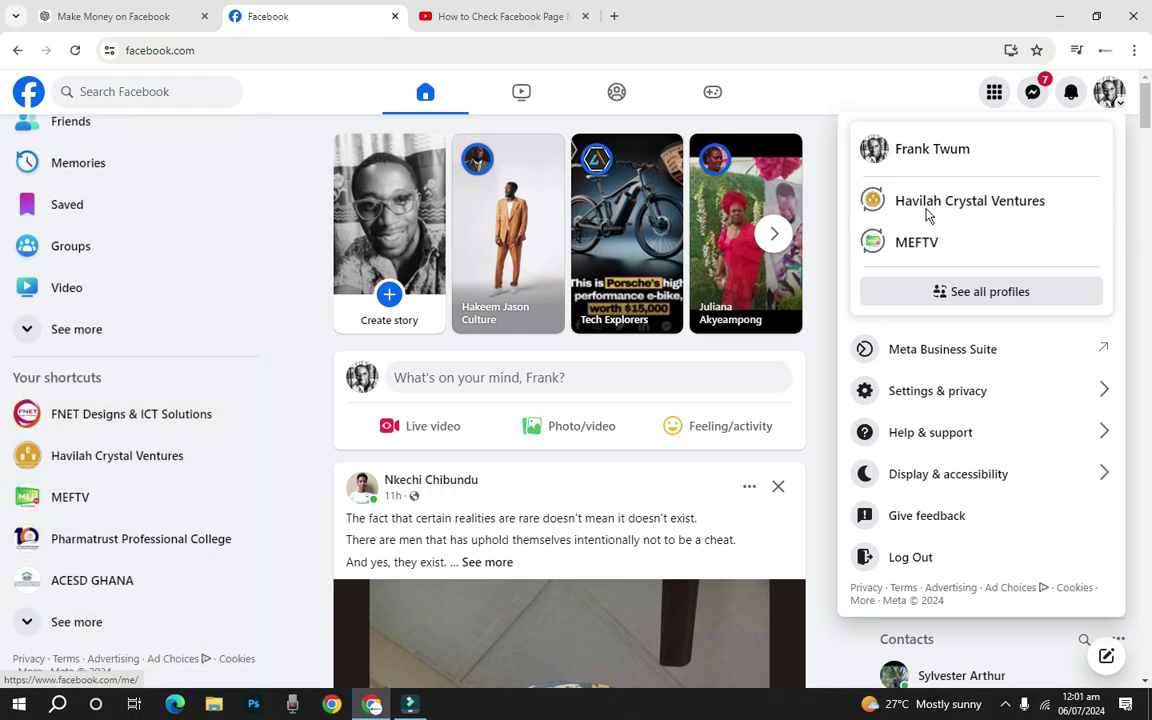
click(961, 296)
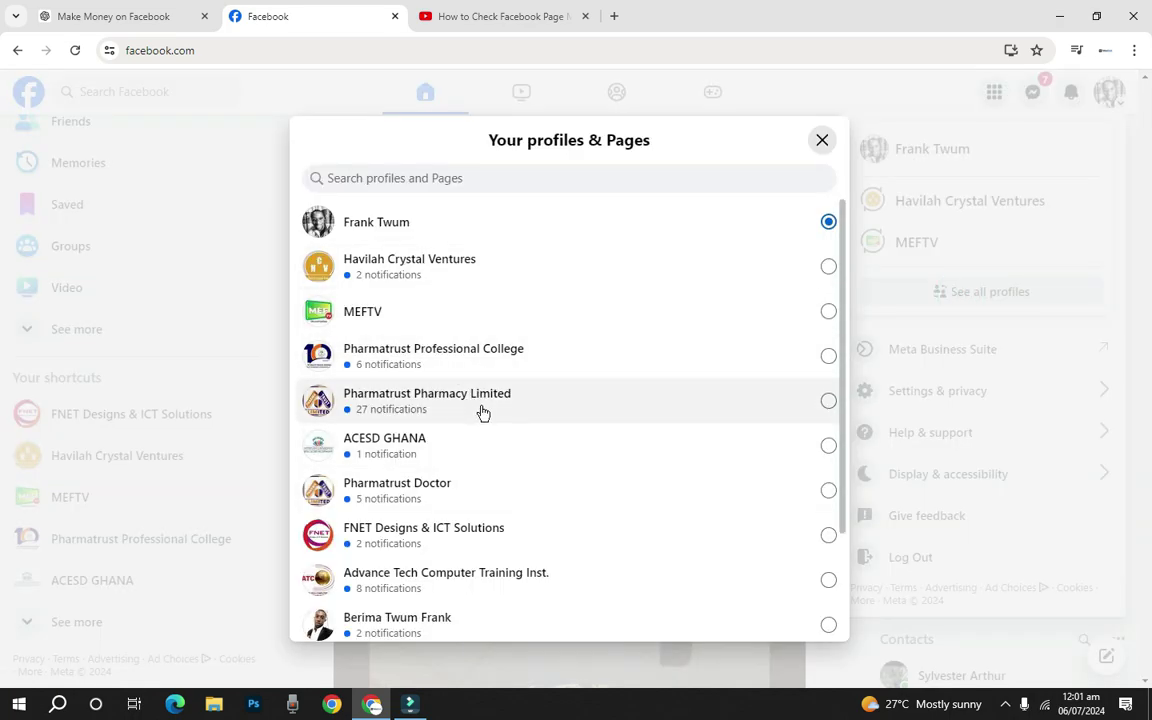
click(392, 276)
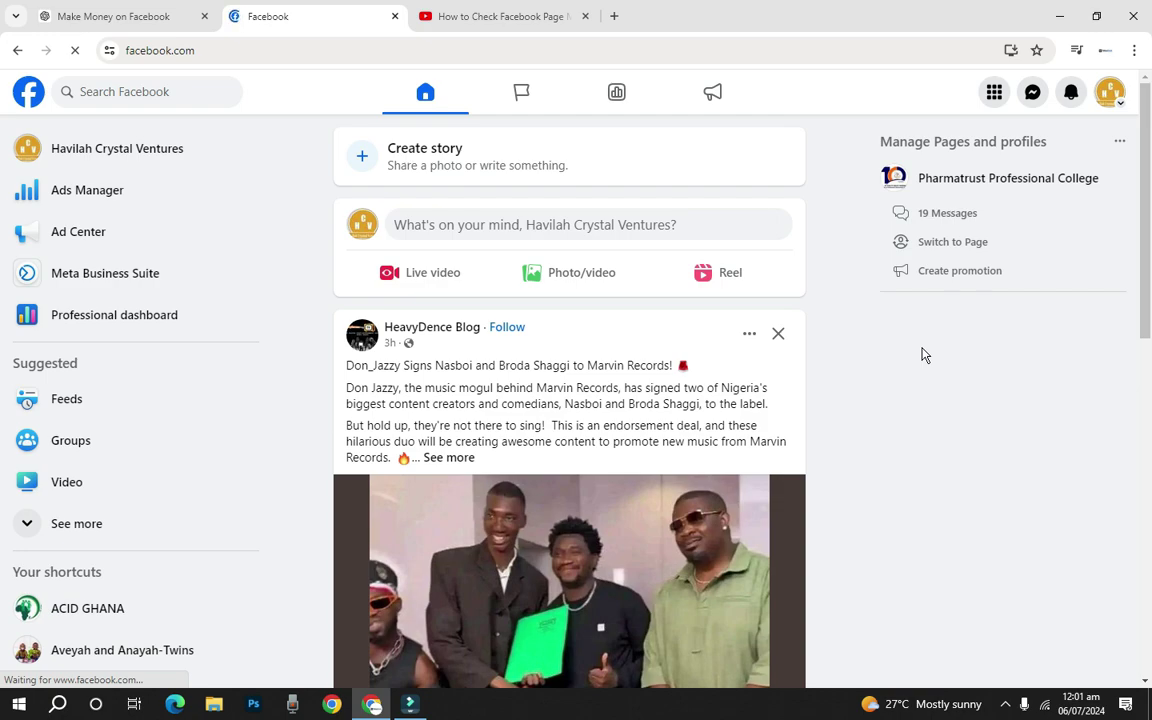
Open the account menu for the Havilah Crystal Ventures Page.
click(1120, 108)
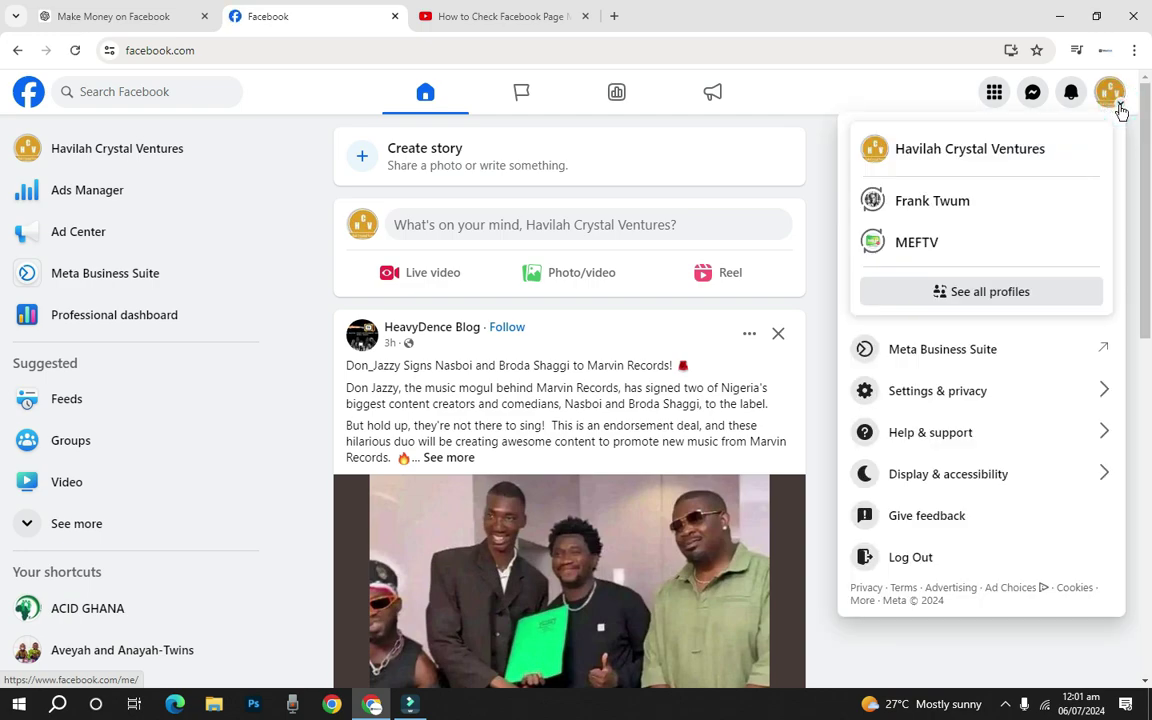
Go to Settings & privacy > Settings and scroll the sidebar to Your information.
click(929, 403)
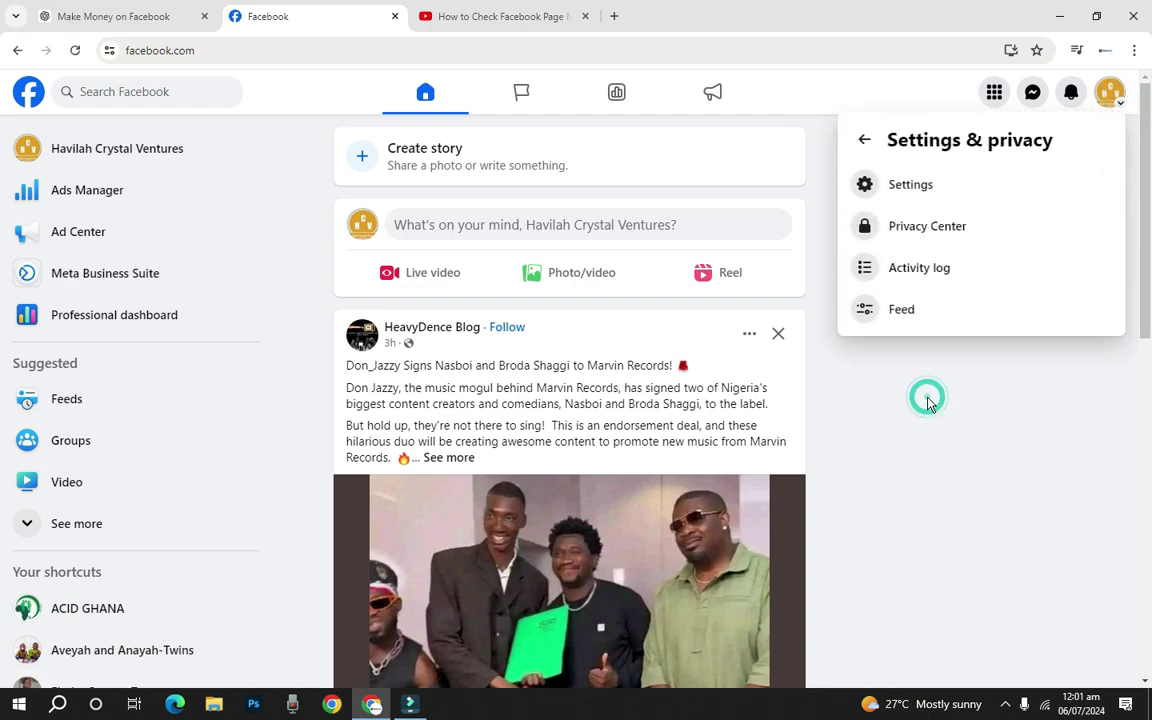
click(920, 187)
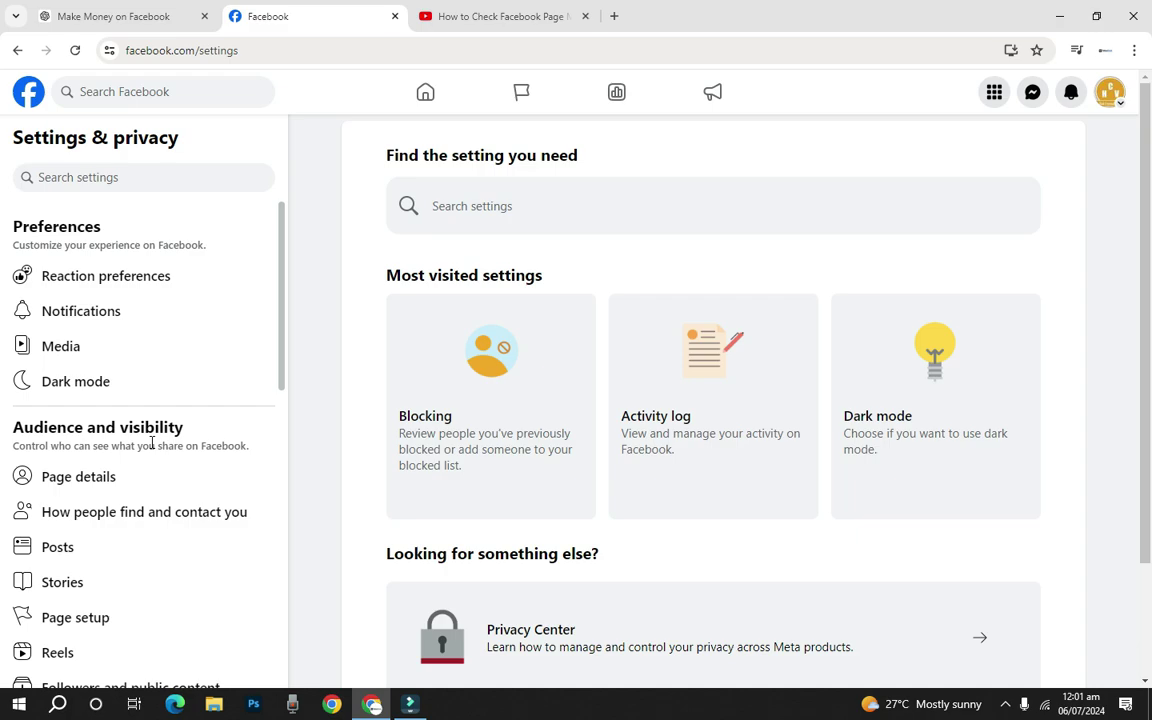
scroll(151, 445, down, 2)
scroll(151, 447, down, 2)
scroll(152, 448, down, 2)
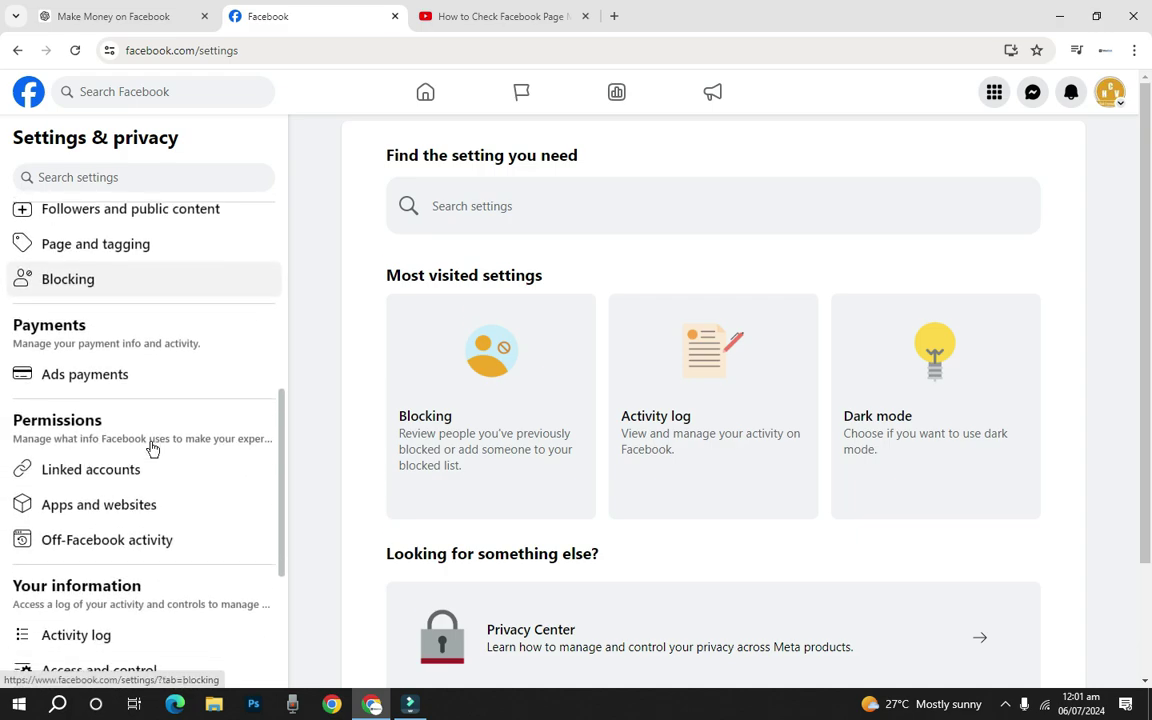
scroll(151, 447, down, 2)
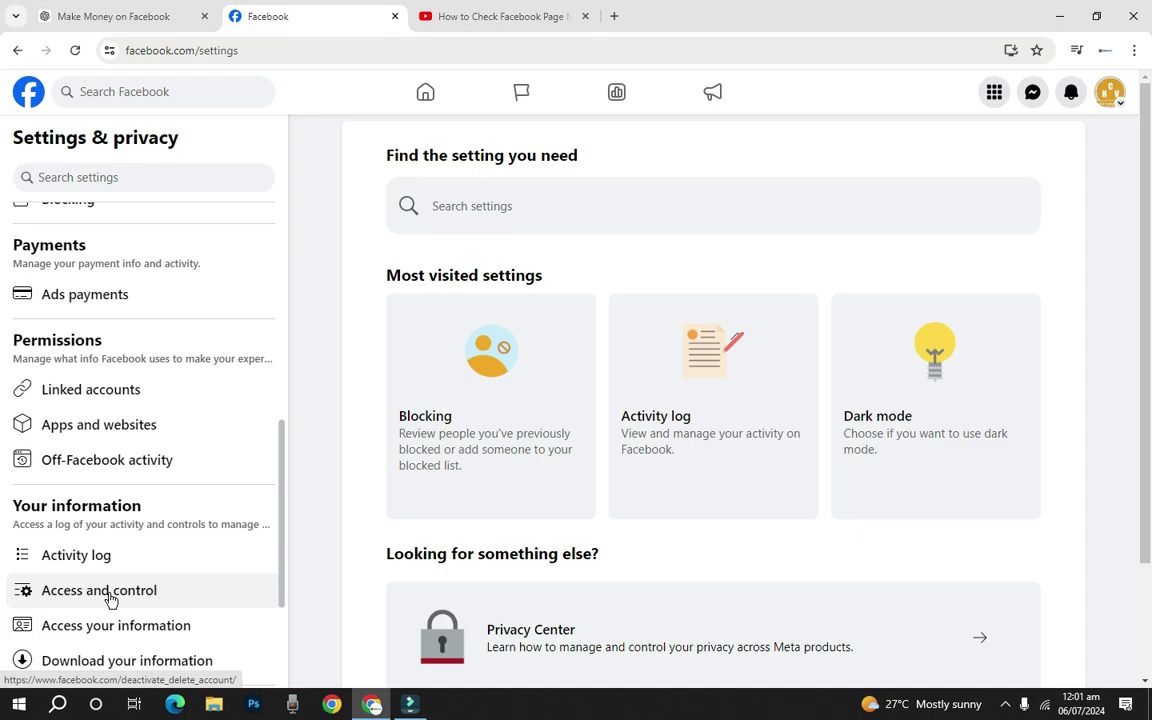
Under Access and control, choose the permanent 'Delete Page' option.
click(110, 592)
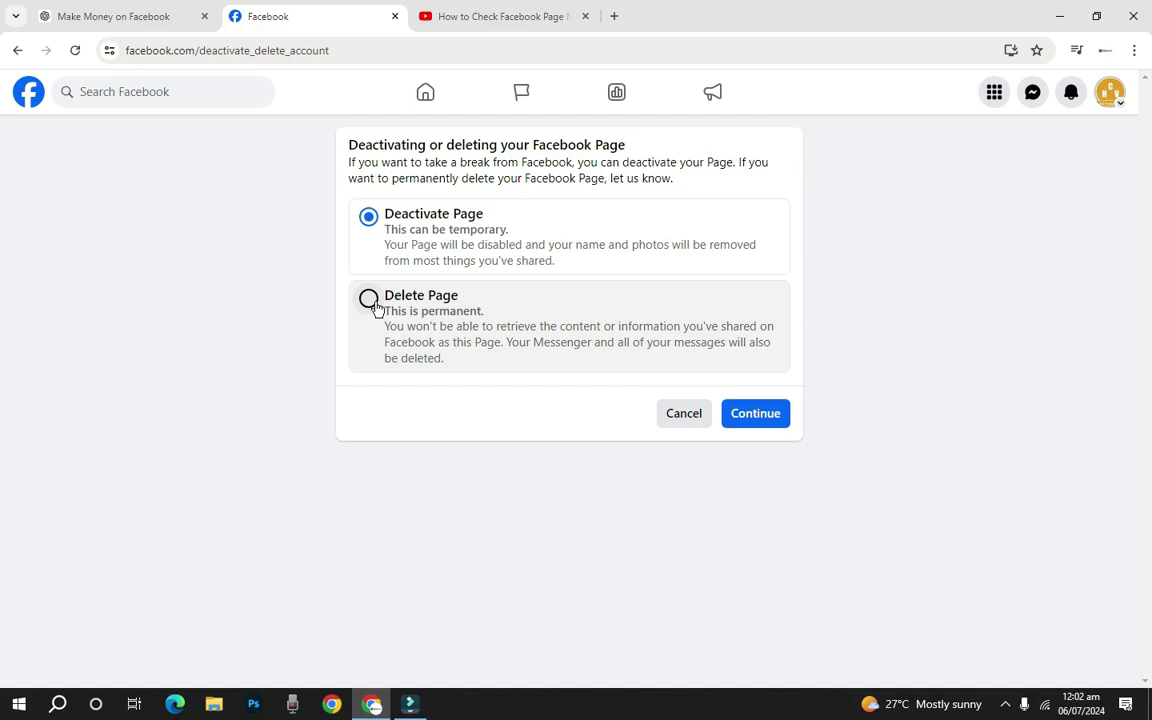
click(372, 302)
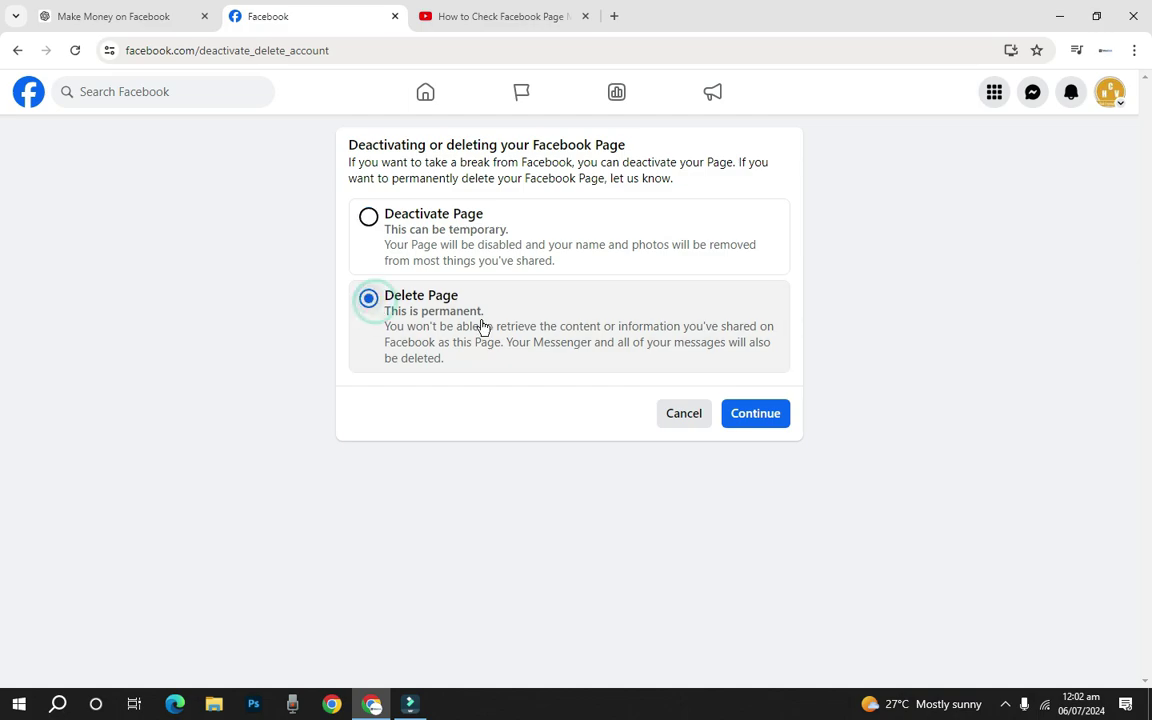
Continue past the Deactivating or deleting dialog to the permanent deletion notice.
click(780, 420)
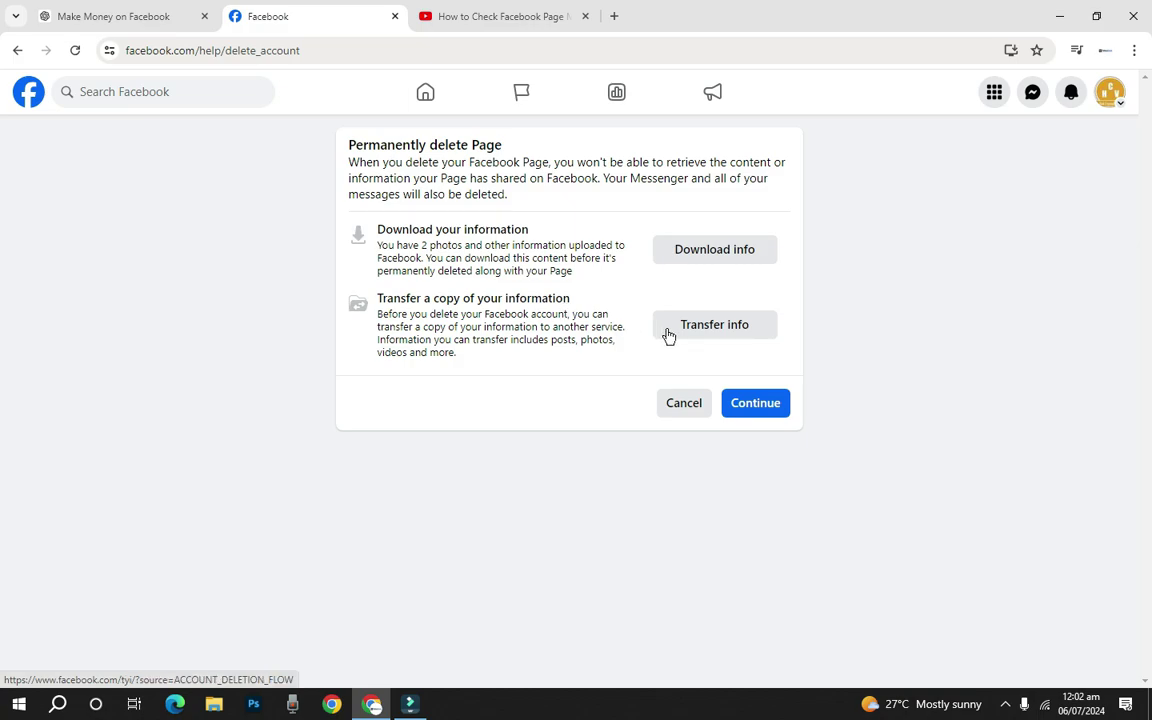
Continue to the 'Confirm this is your Page' password prompt for Havilah Crystal Ventures.
click(743, 407)
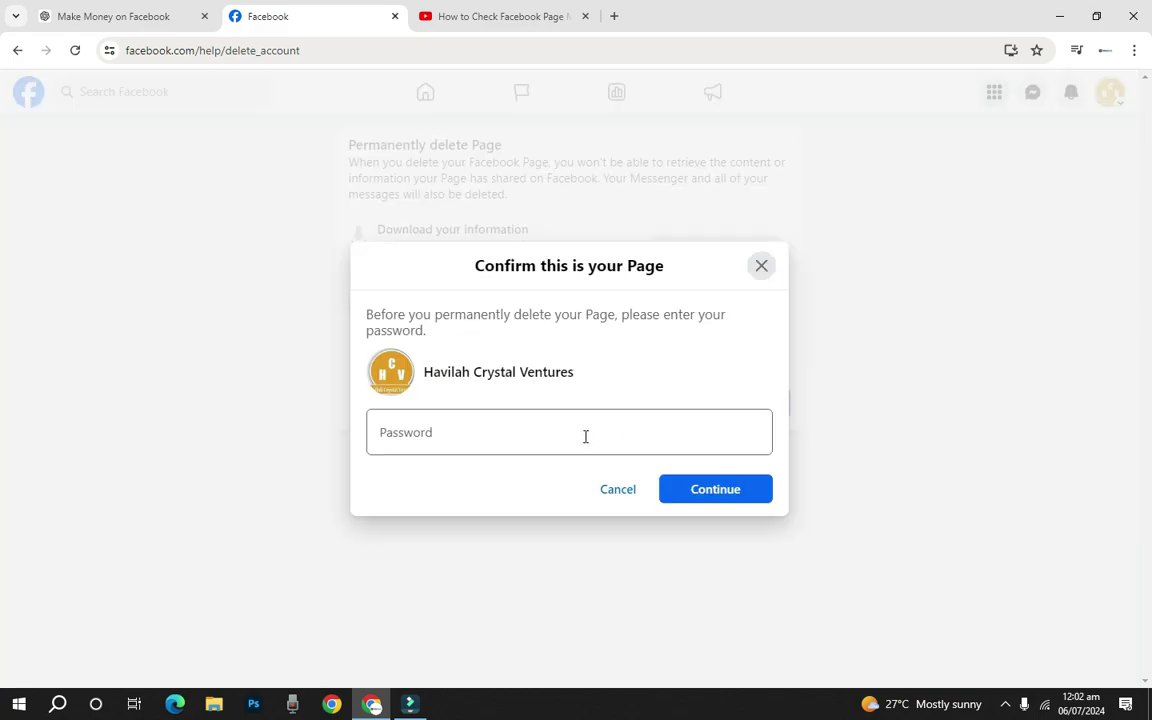